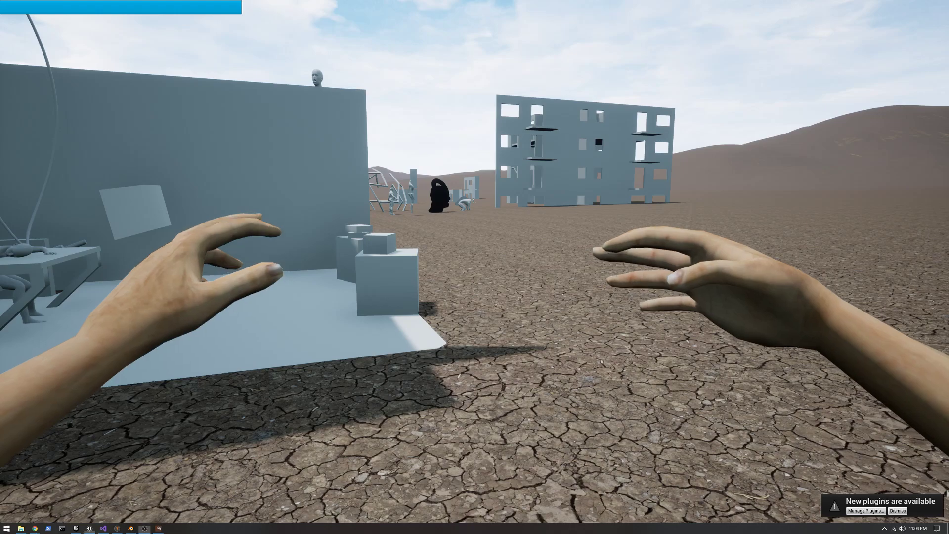
# Step: Walk past the grey building and barred cell toward the domed tower
pyautogui.press('w')
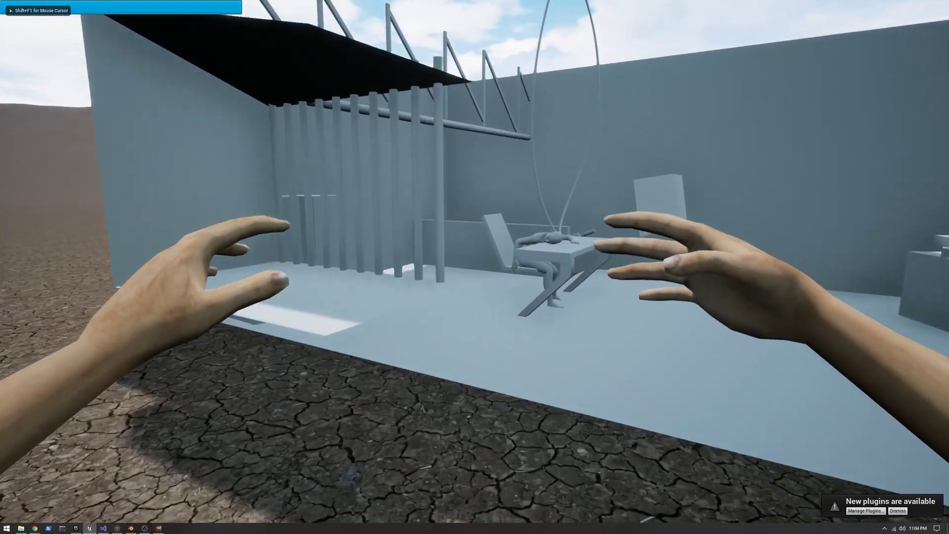
pyautogui.press('w')
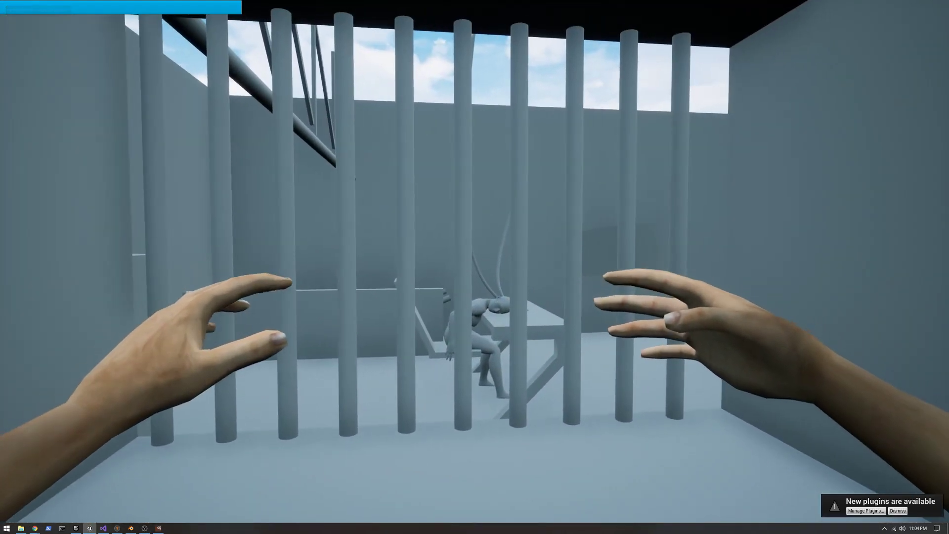
pyautogui.moveTo(475, 267)
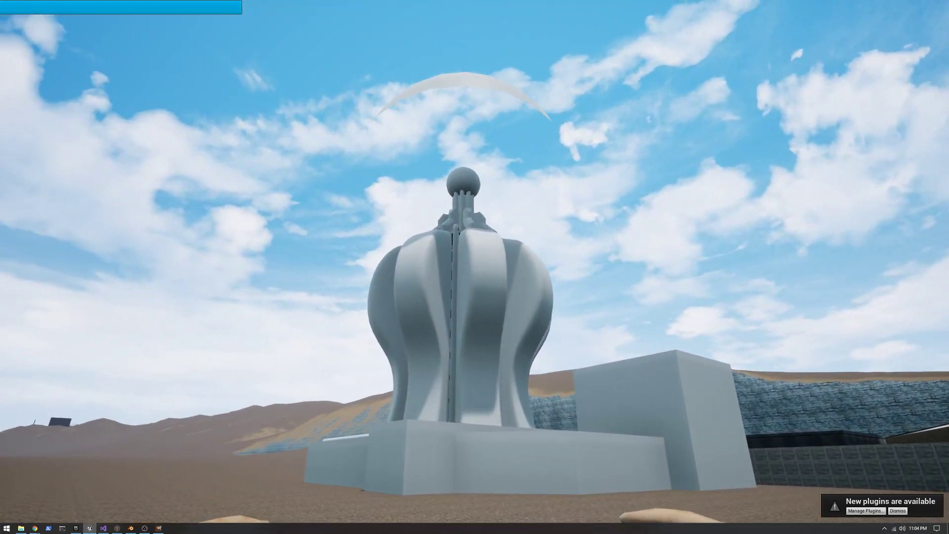
pyautogui.press('w')
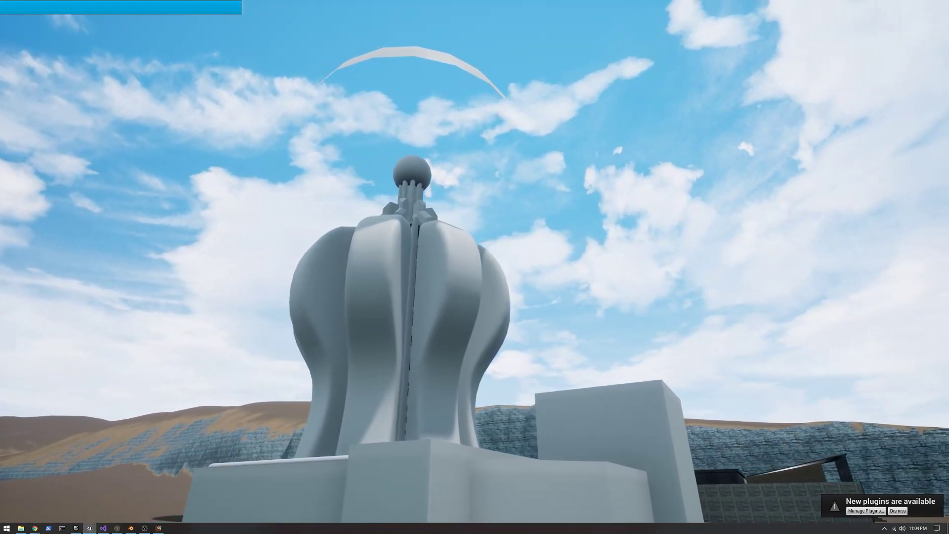
# Step: Walk by the figures and speaker stage, through the frame and grated corridor, toward the alien head bust
pyautogui.press('w')
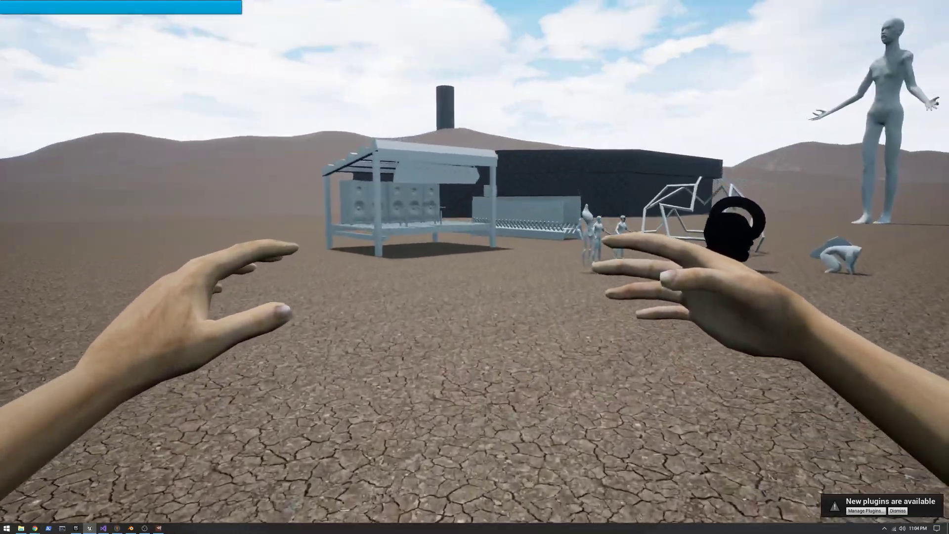
pyautogui.press('w')
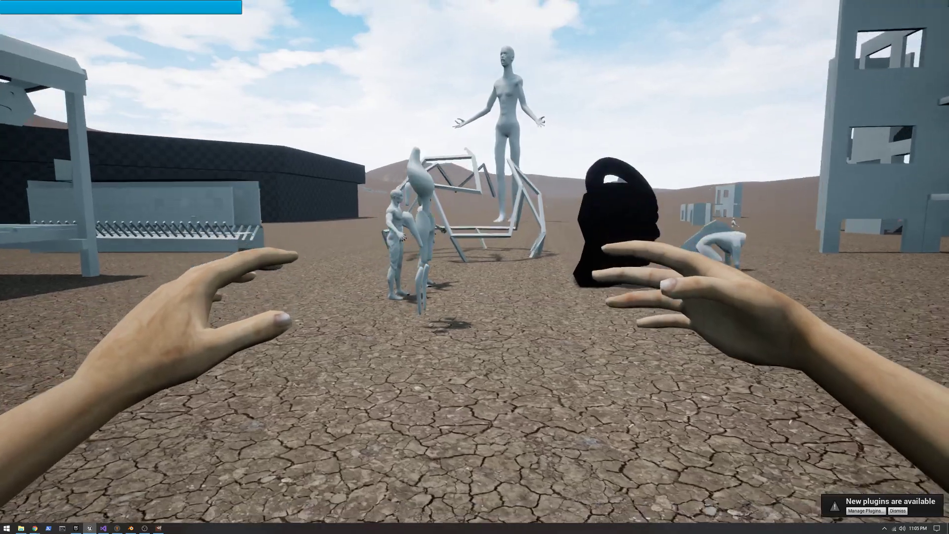
pyautogui.press('w')
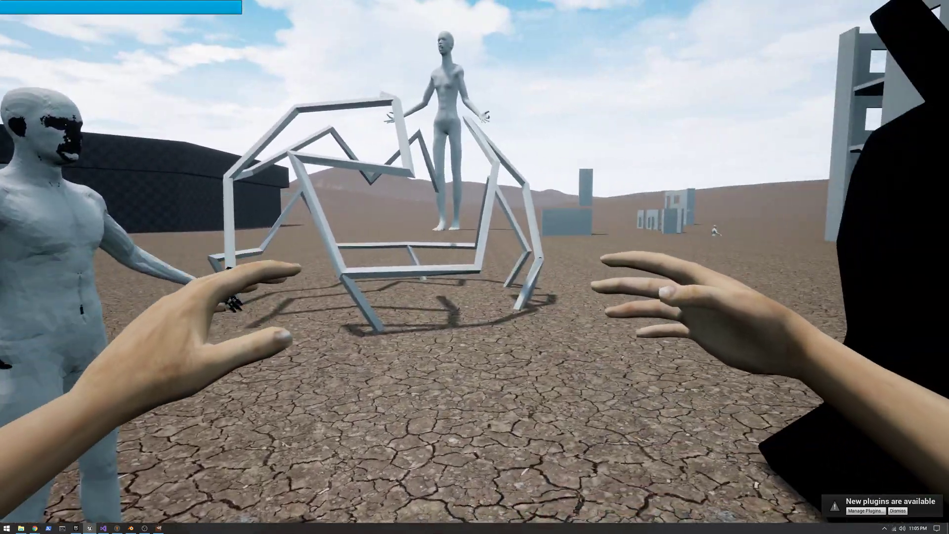
pyautogui.press('w')
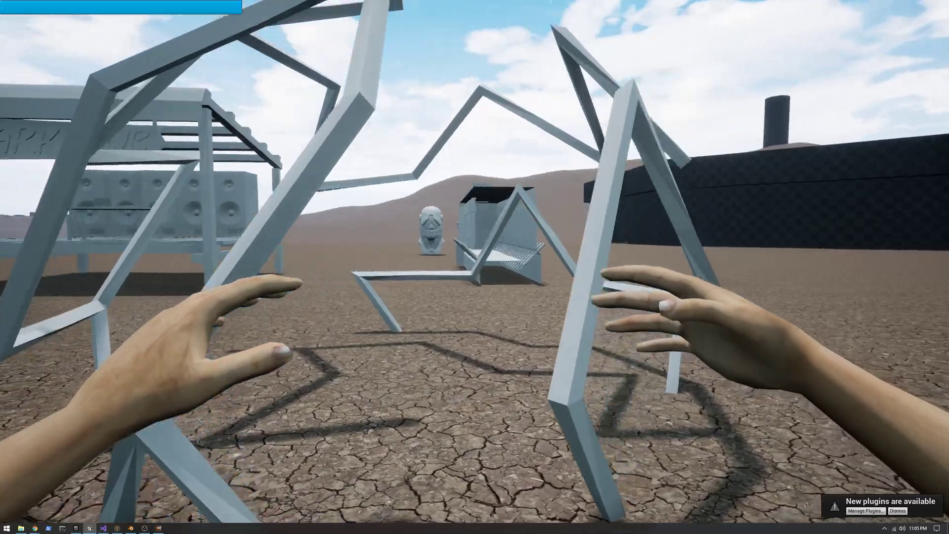
pyautogui.press('w')
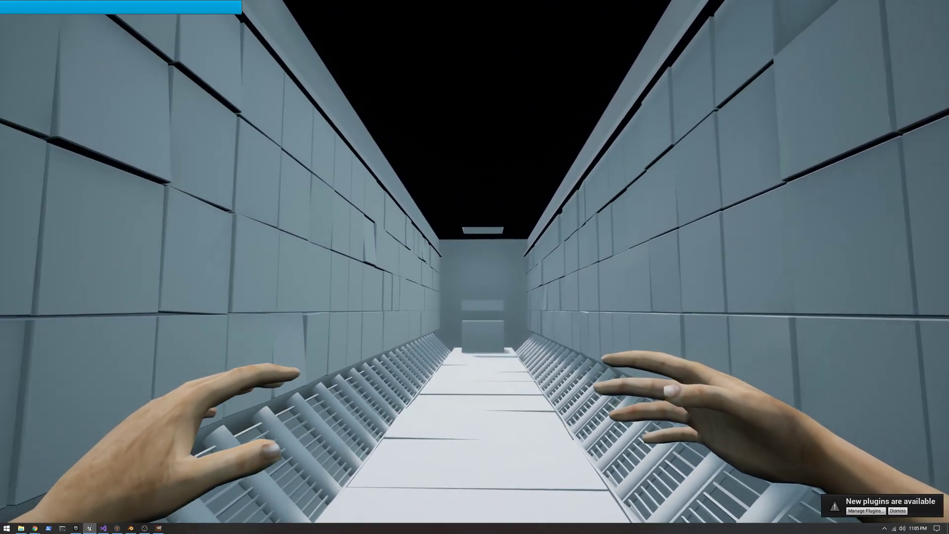
pyautogui.press('w')
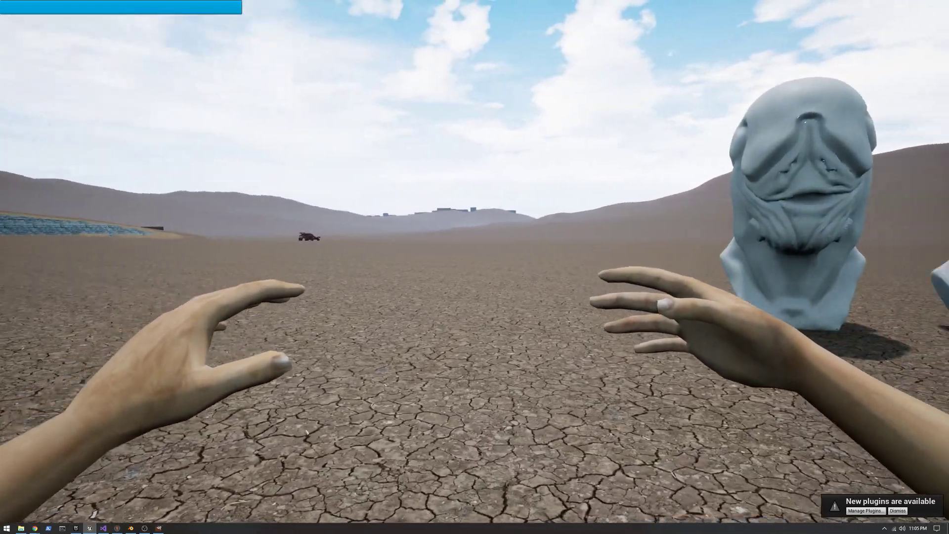
# Step: Walk up to face the alien head bust before play ends
pyautogui.press('w')
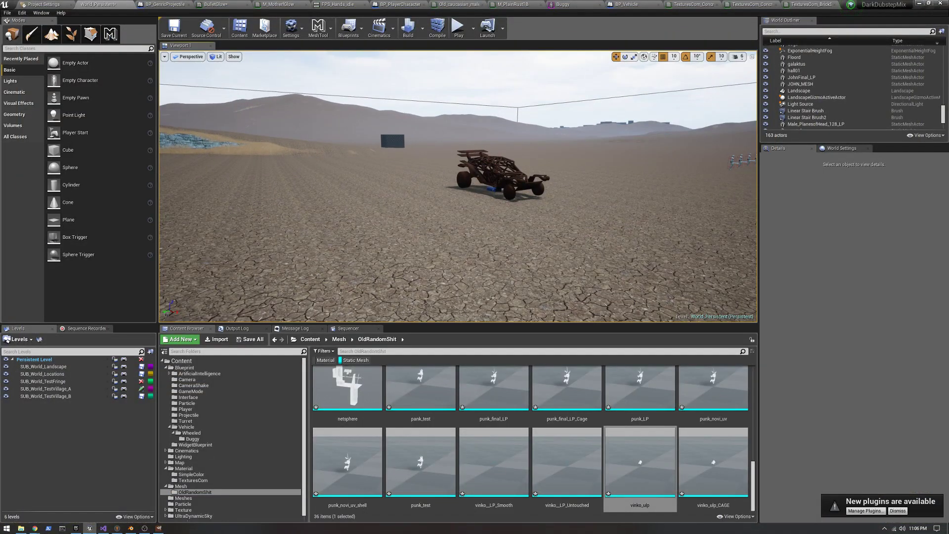
# Step: Select the BP_Vehicle buggy and open its blueprint in the Blueprint Editor
pyautogui.click(799, 90)
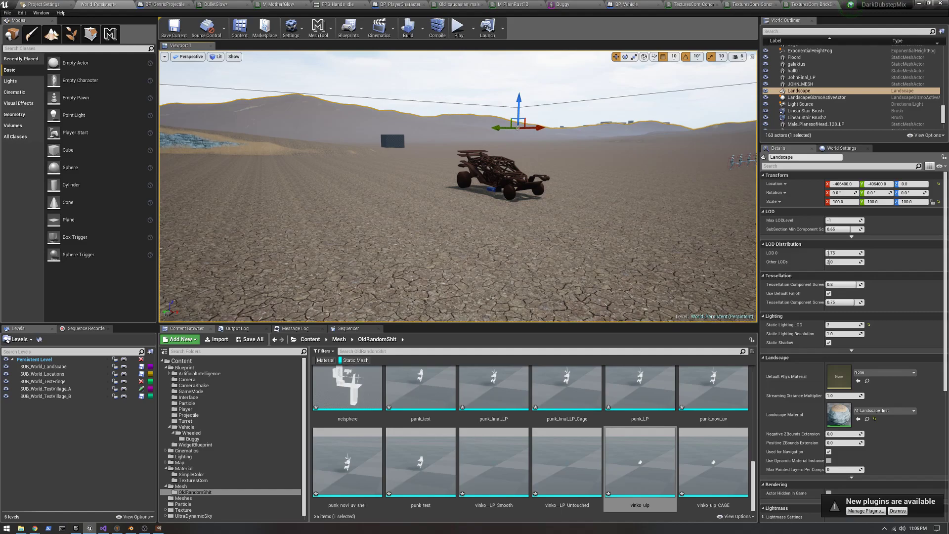
pyautogui.click(502, 176)
pyautogui.click(920, 167)
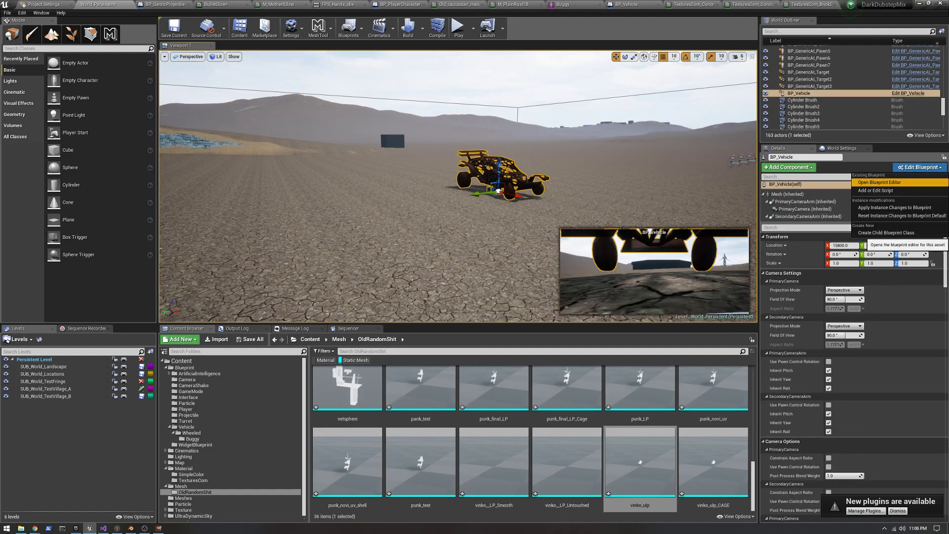
pyautogui.click(880, 182)
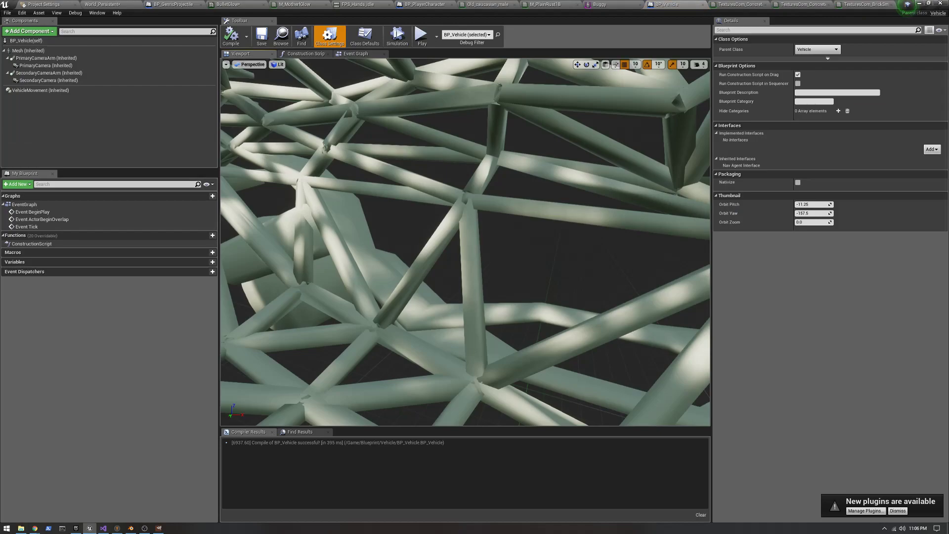
# Step: Give PrimaryCameraArm Z 140, arm length 0, camera and rotation lag, max lag distance 20
pyautogui.click(47, 58)
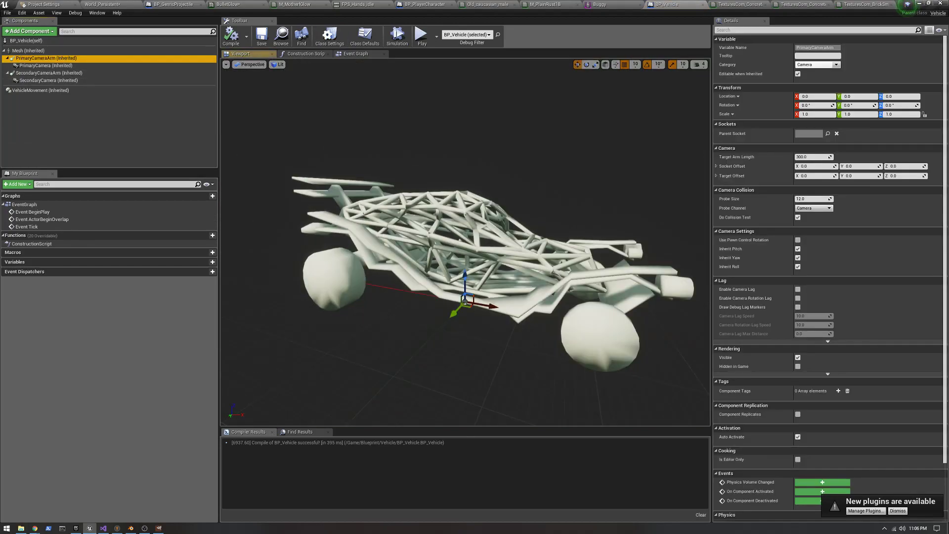
pyautogui.press('f')
pyautogui.write('0')
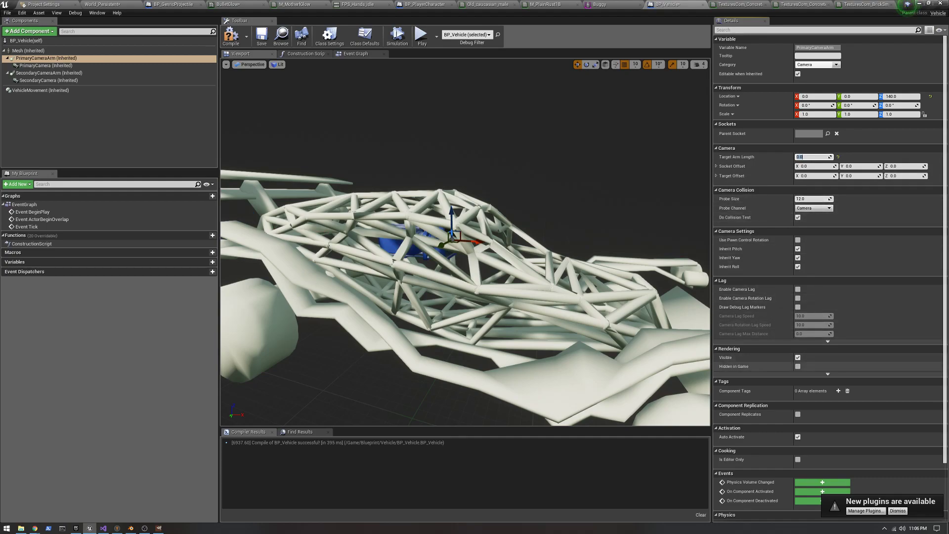
pyautogui.click(798, 289)
pyautogui.click(797, 298)
pyautogui.write('20')
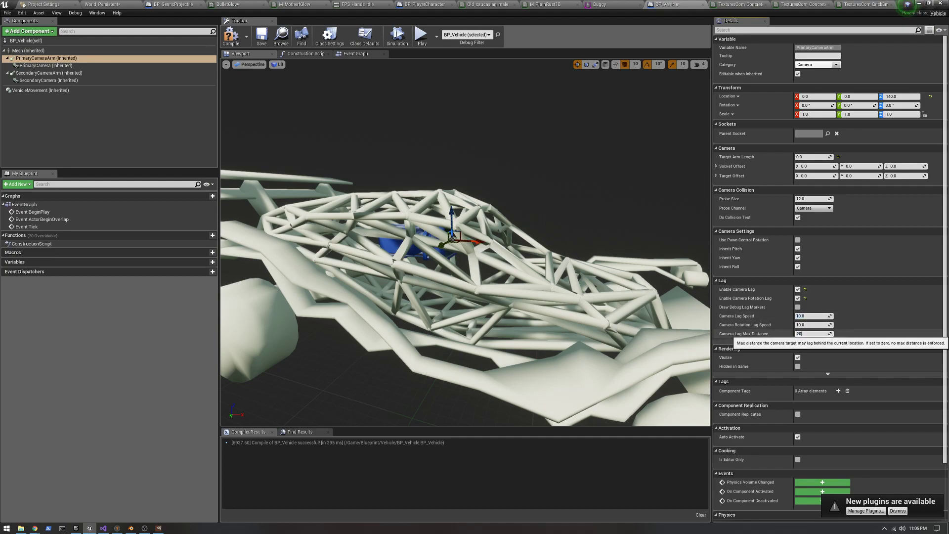
pyautogui.press('Return')
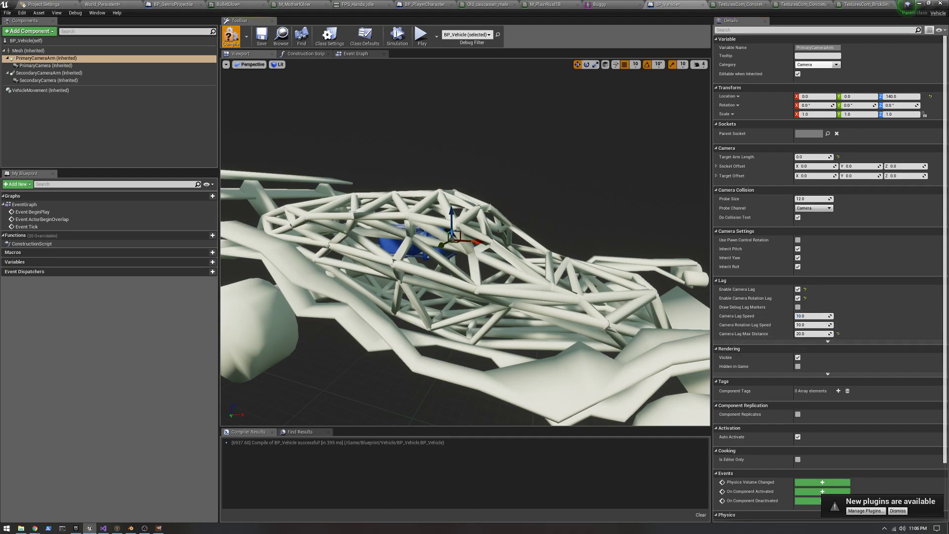
pyautogui.click(101, 4)
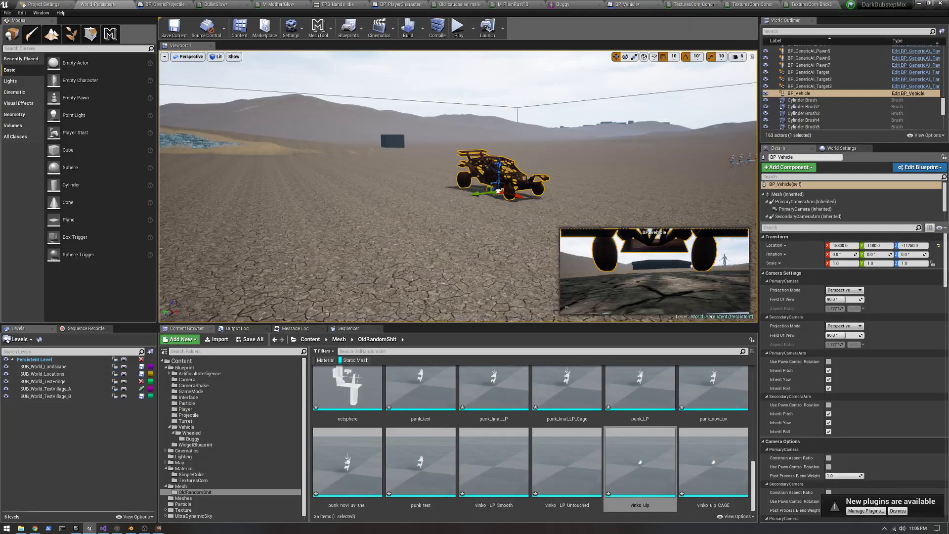
# Step: Select BP_Vehicle's SecondaryCameraArm and give it a raised target offset
pyautogui.rightClick(497, 296)
pyautogui.moveTo(539, 443)
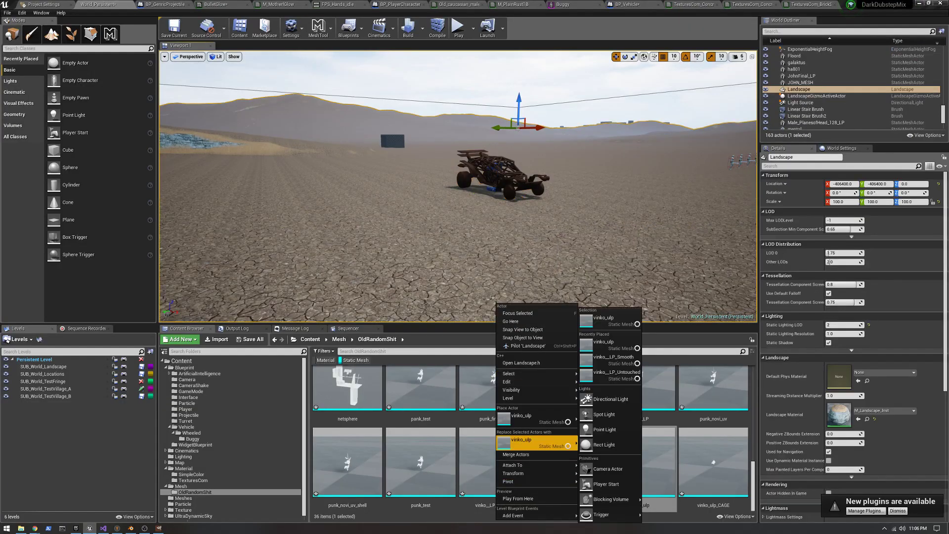
pyautogui.click(627, 3)
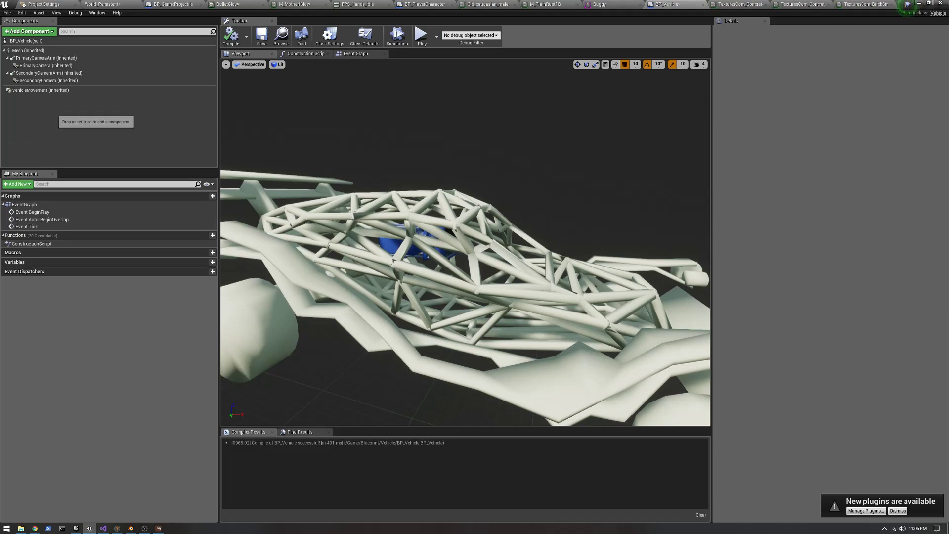
pyautogui.doubleClick(49, 73)
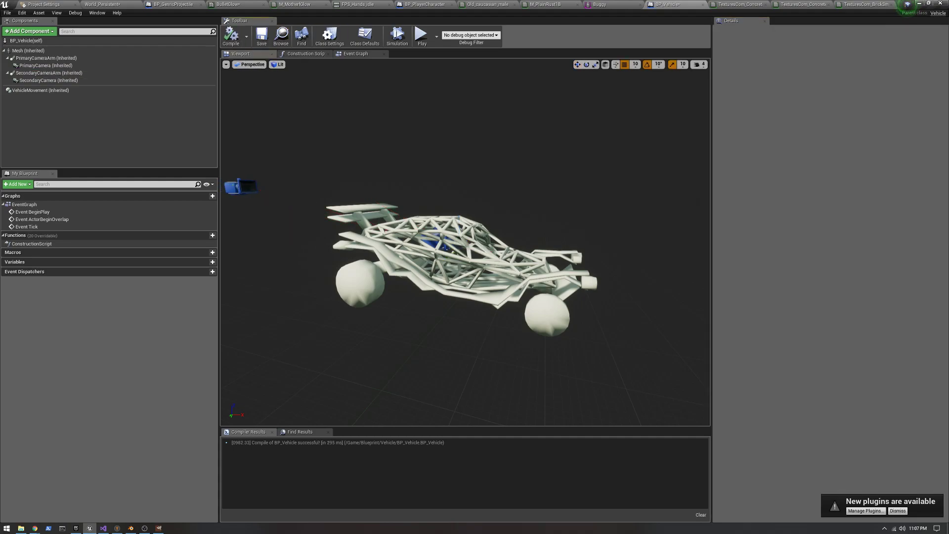
# Step: Launch Play From Here on the World_Persistent desert ground, going fullscreen with F11
pyautogui.hotkey('ctrl', 'Tab')
pyautogui.hotkey('ctrl', 'Tab')
pyautogui.rightClick(527, 248)
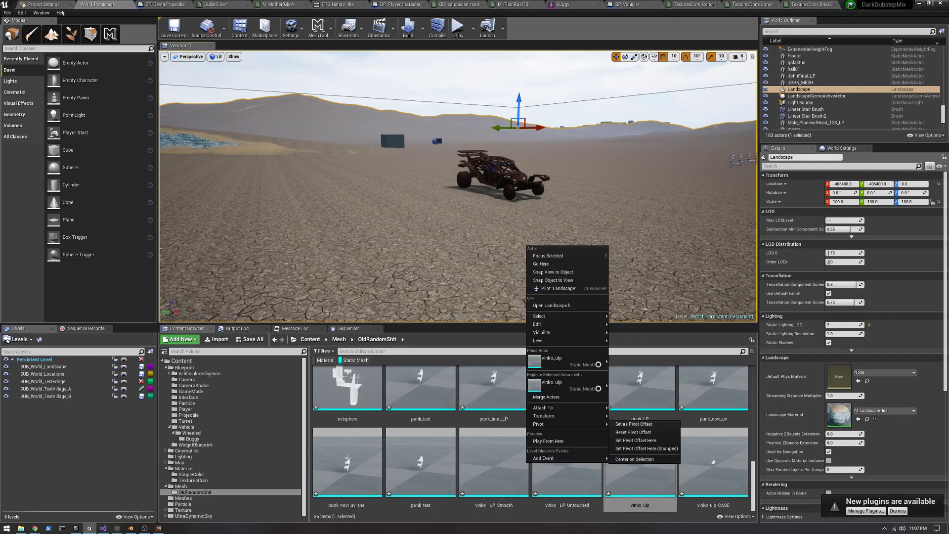
pyautogui.click(628, 459)
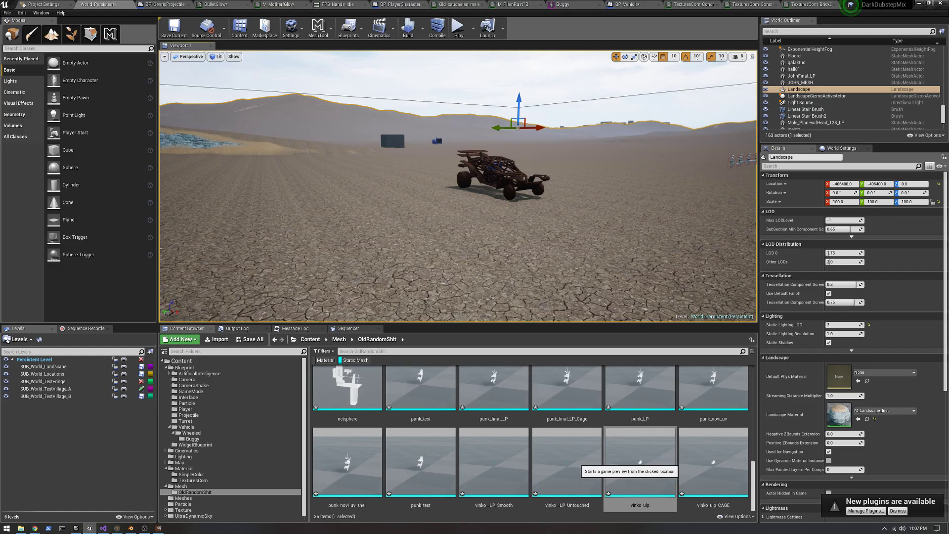
pyautogui.press('F11')
# Step: Get into the buggy and switch from the cockpit view to the chase camera
pyautogui.press('w')
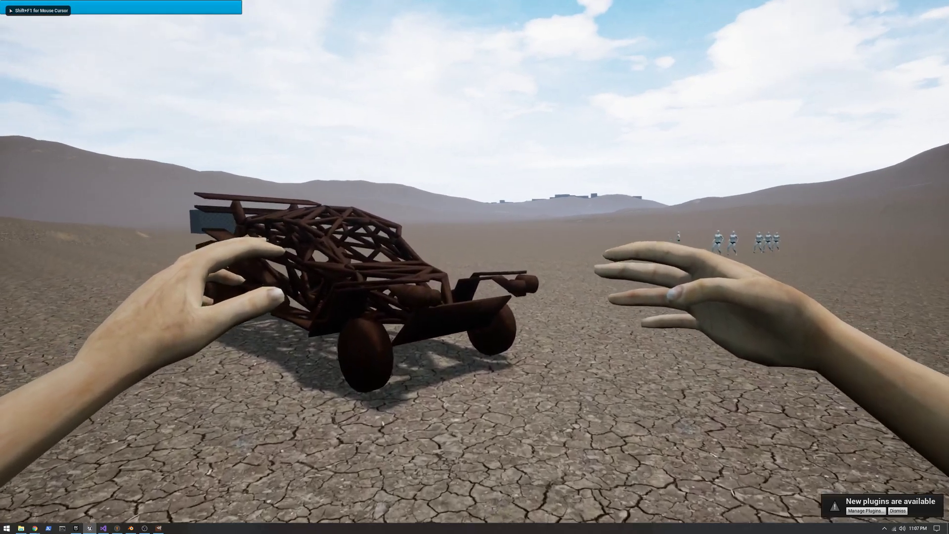
pyautogui.press('e')
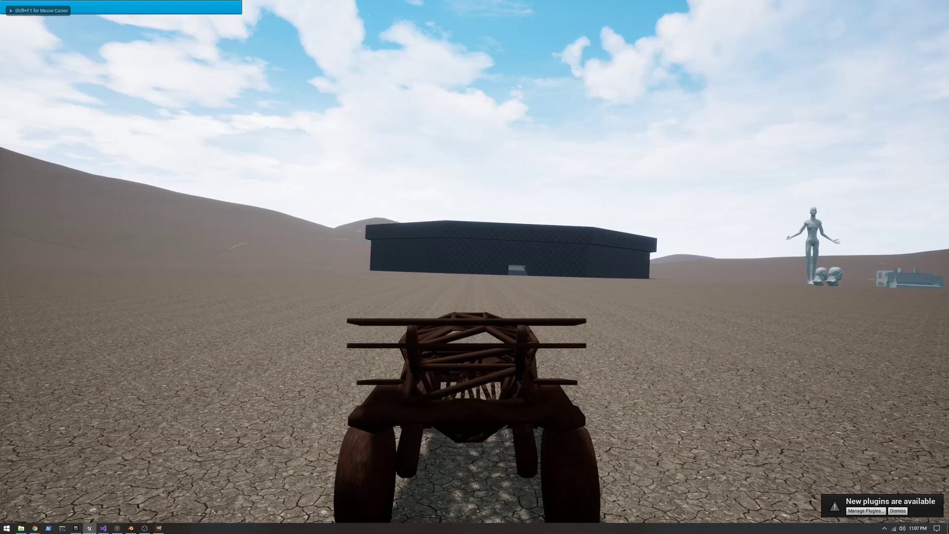
pyautogui.press('Tab')
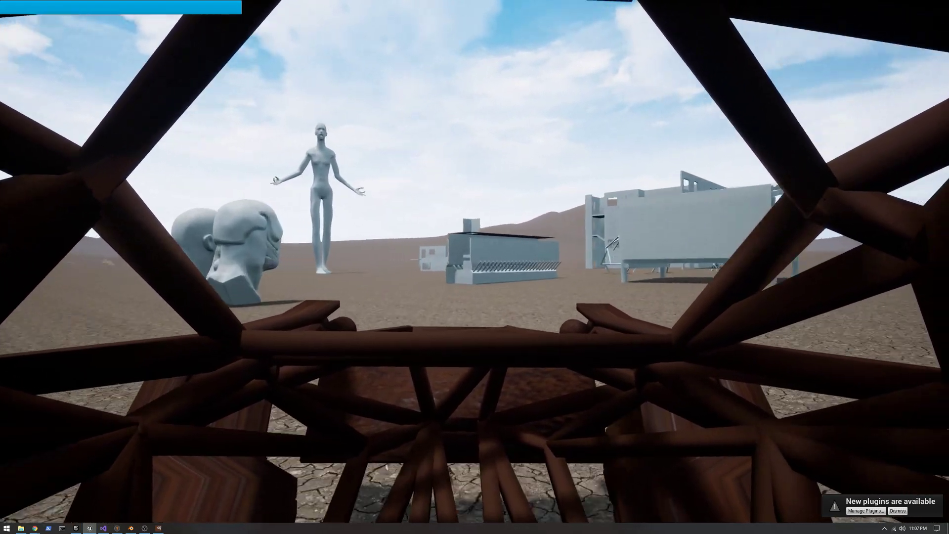
pyautogui.press('c')
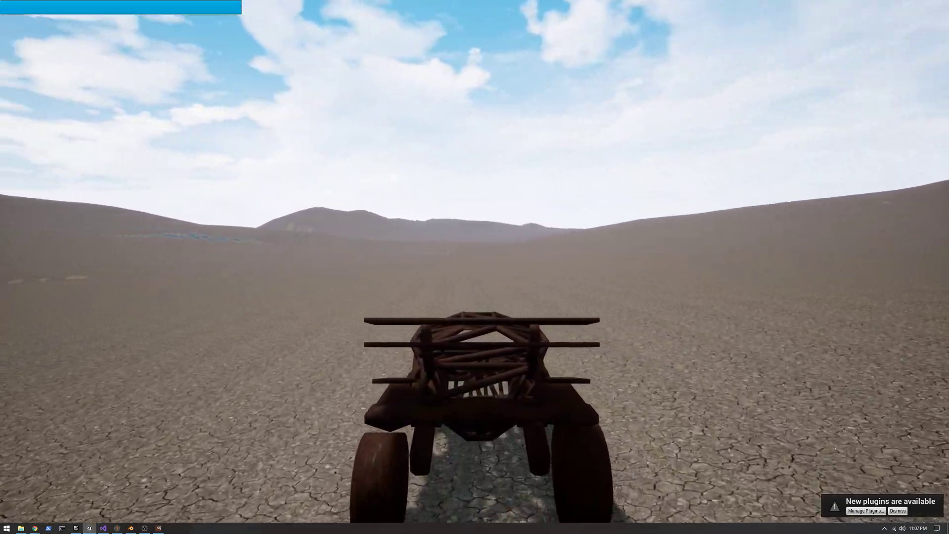
# Step: Drive the buggy left past the domed tower and over the rising ground
pyautogui.press('a')
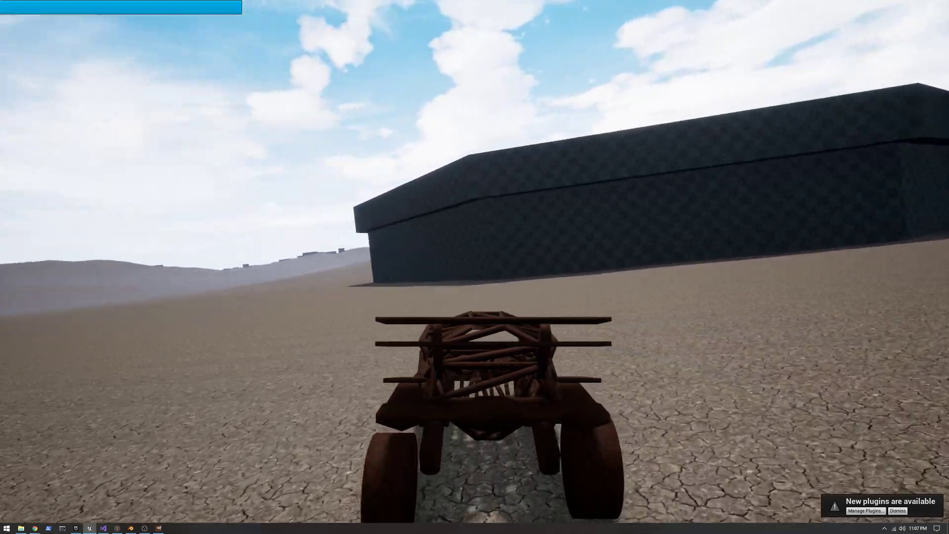
pyautogui.press('a')
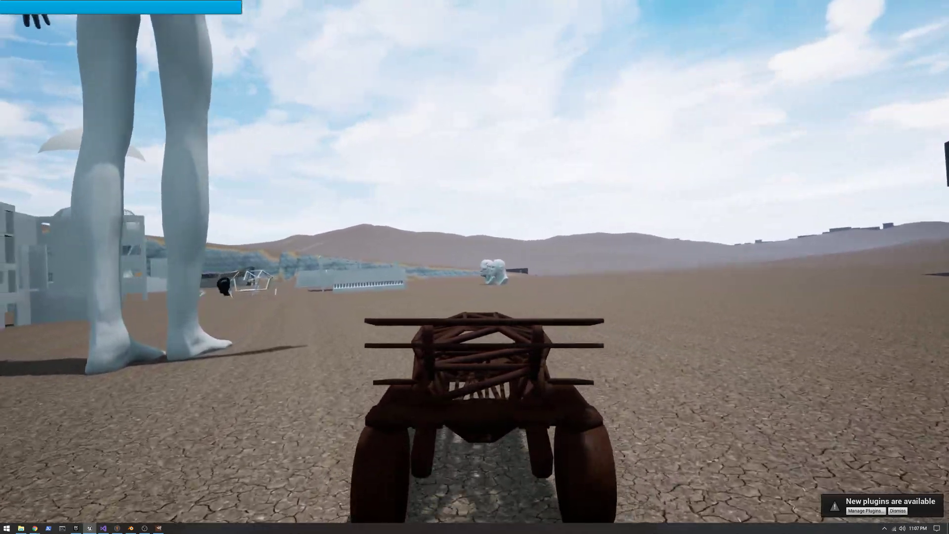
pyautogui.press('a')
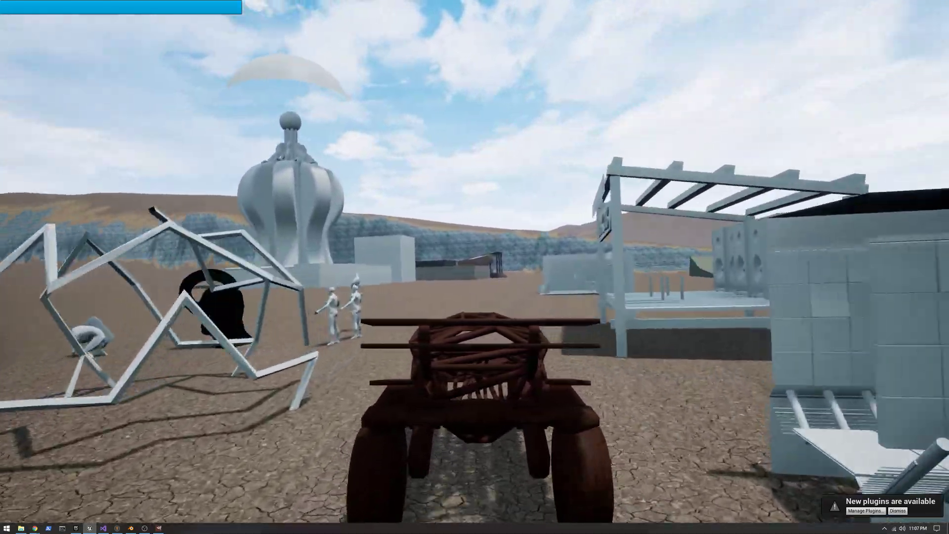
pyautogui.press('a')
pyautogui.press('a')
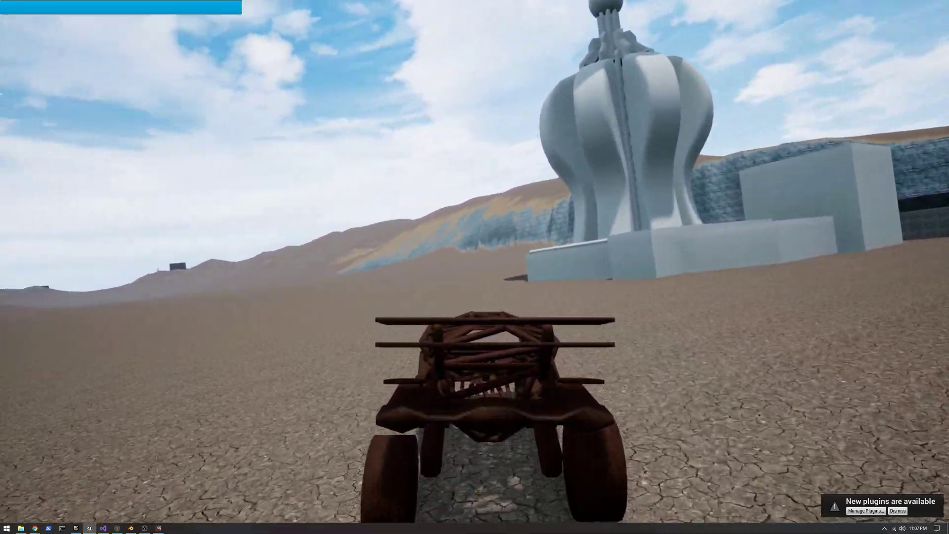
pyautogui.press('a')
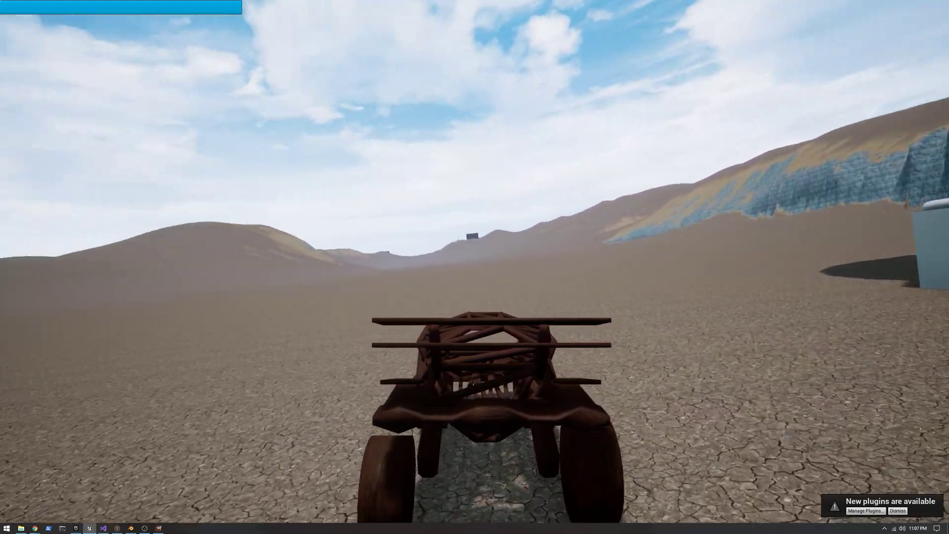
pyautogui.press('d')
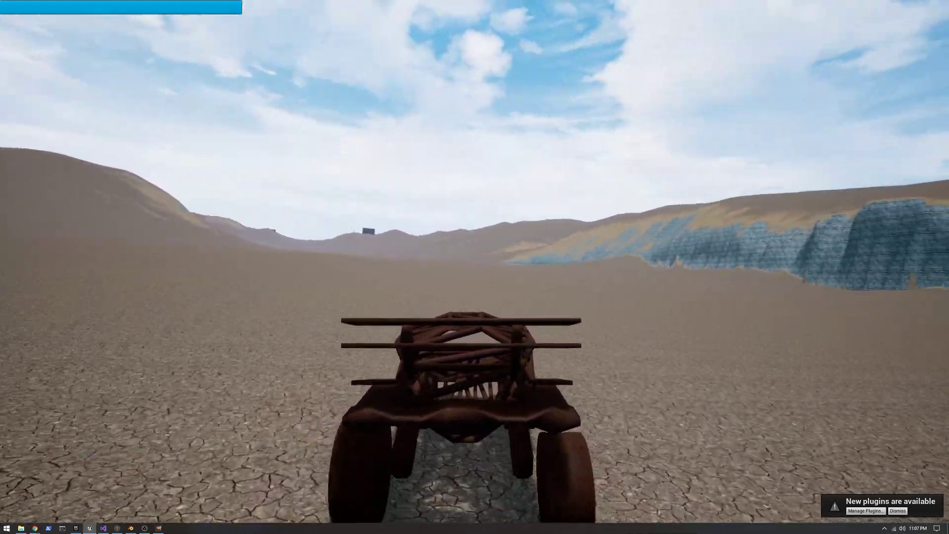
pyautogui.press('a')
# Step: Drive in the in-cart view past the grey structures and dark hall, then stop play
pyautogui.press('a')
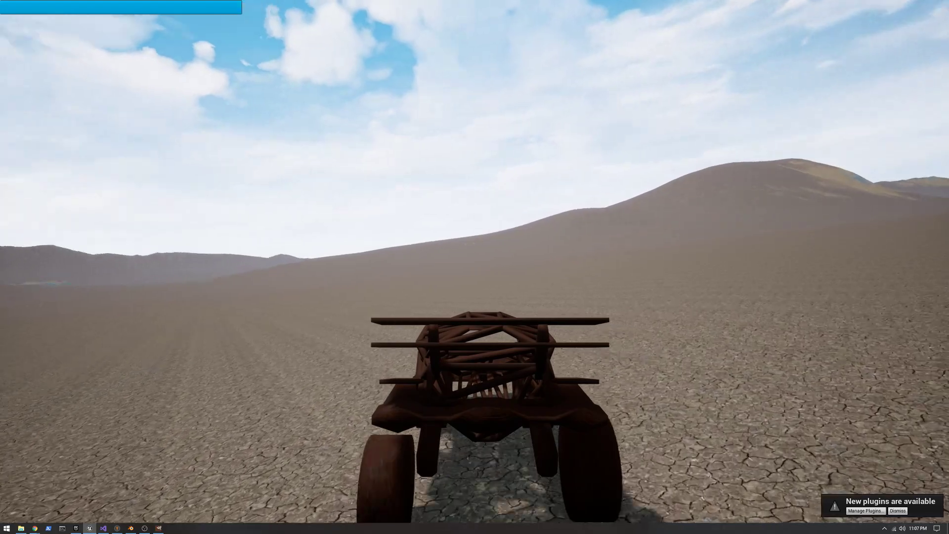
pyautogui.press('Tab')
pyautogui.press('a')
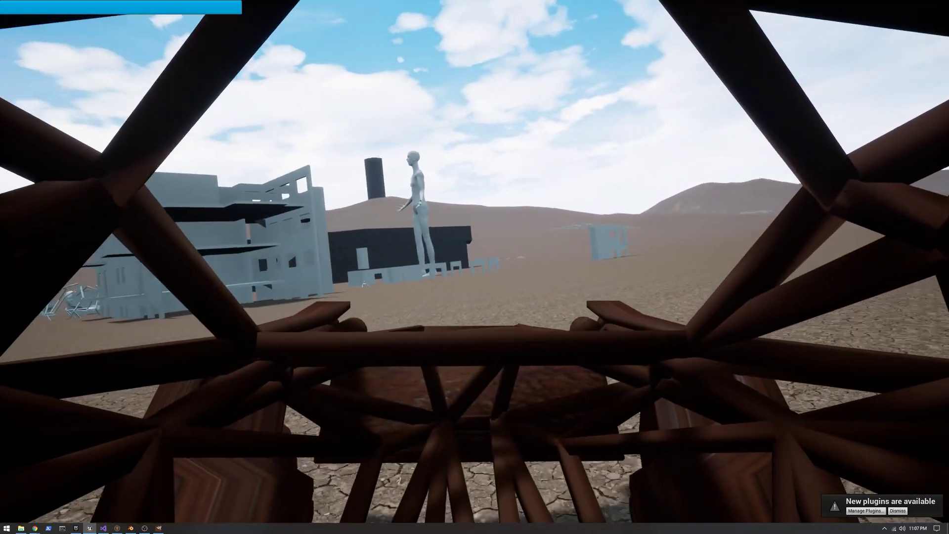
pyautogui.press('a')
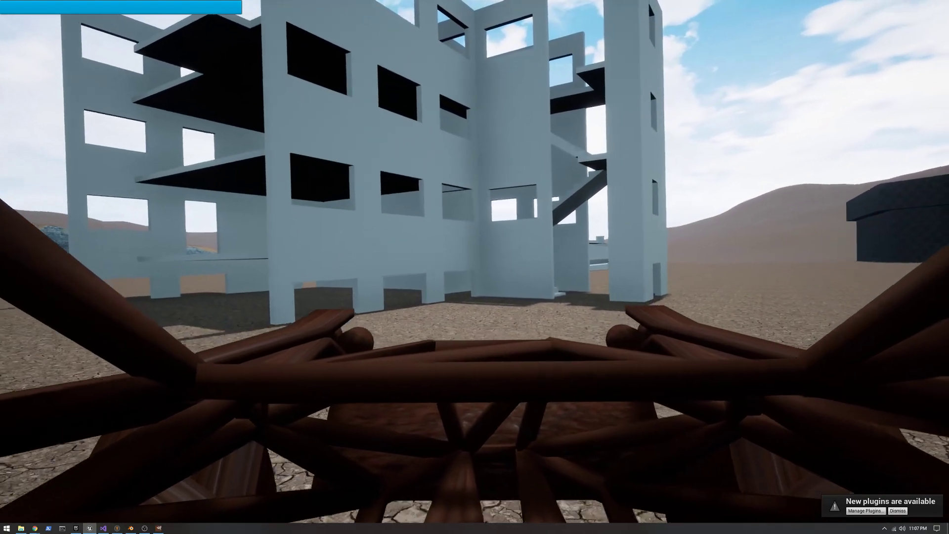
pyautogui.press('d')
pyautogui.press('d')
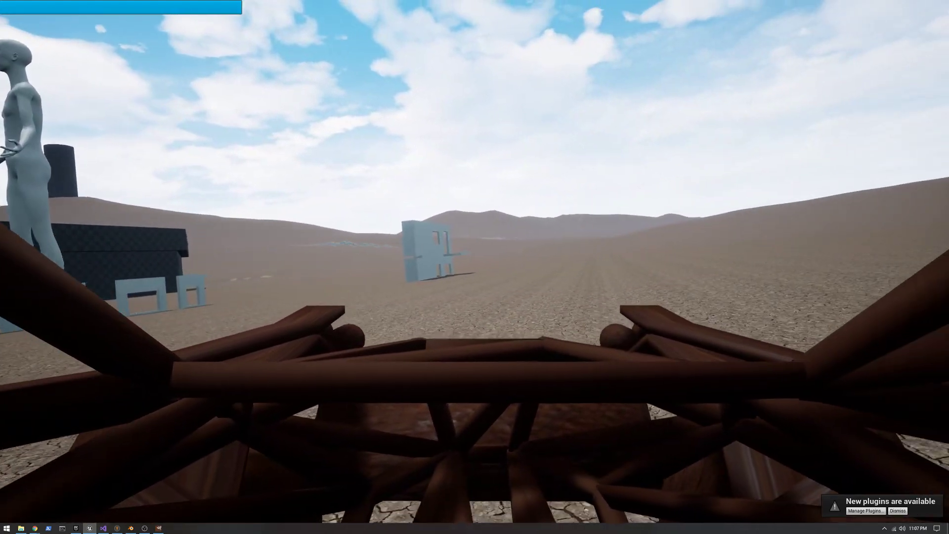
pyautogui.press('a')
pyautogui.press('a')
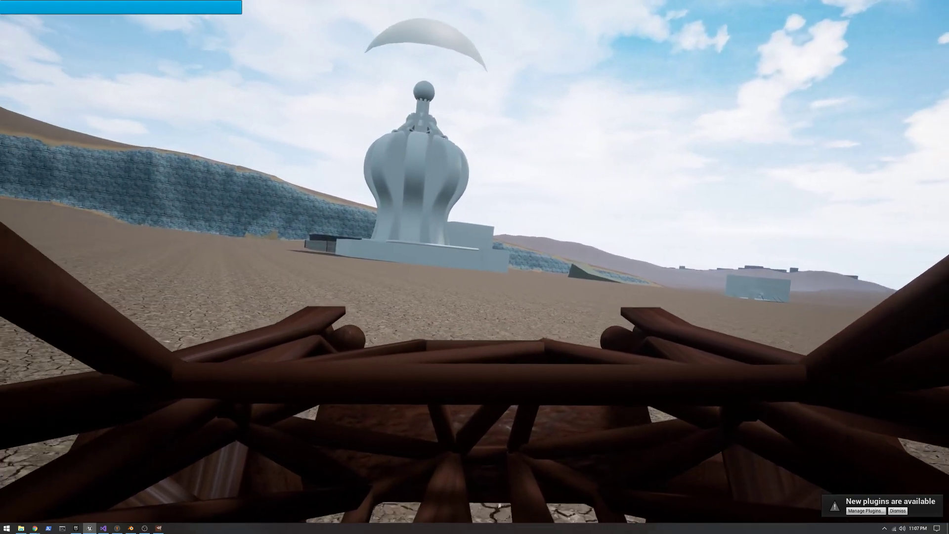
pyautogui.press('d')
pyautogui.press('d')
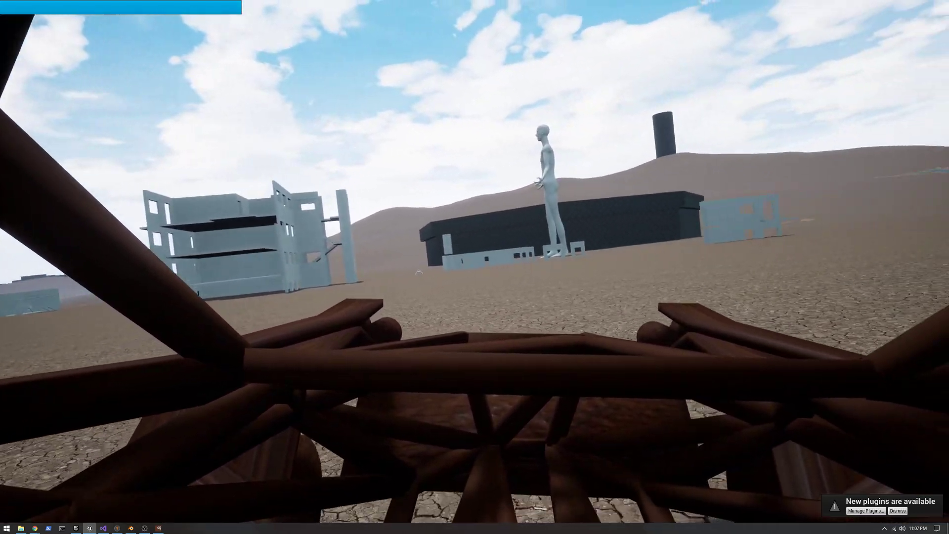
pyautogui.press('a')
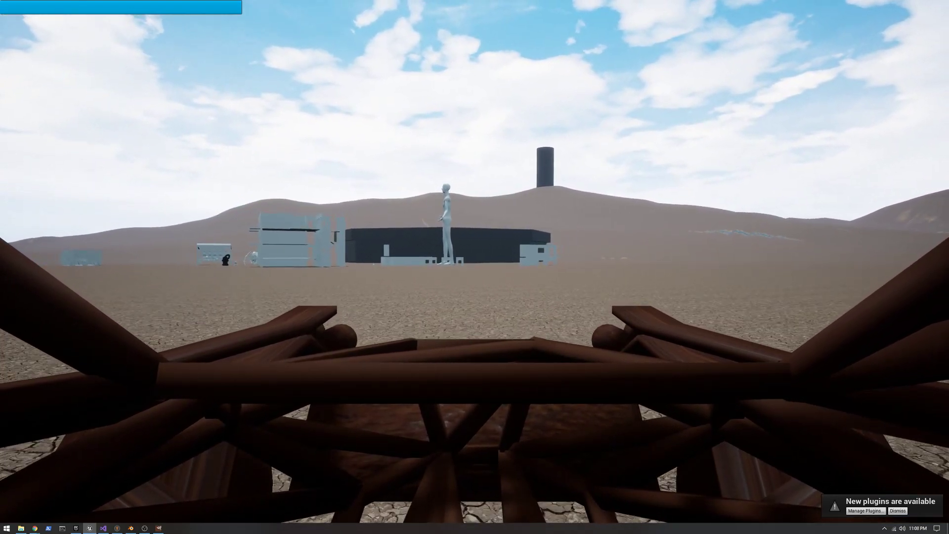
pyautogui.press('Escape')
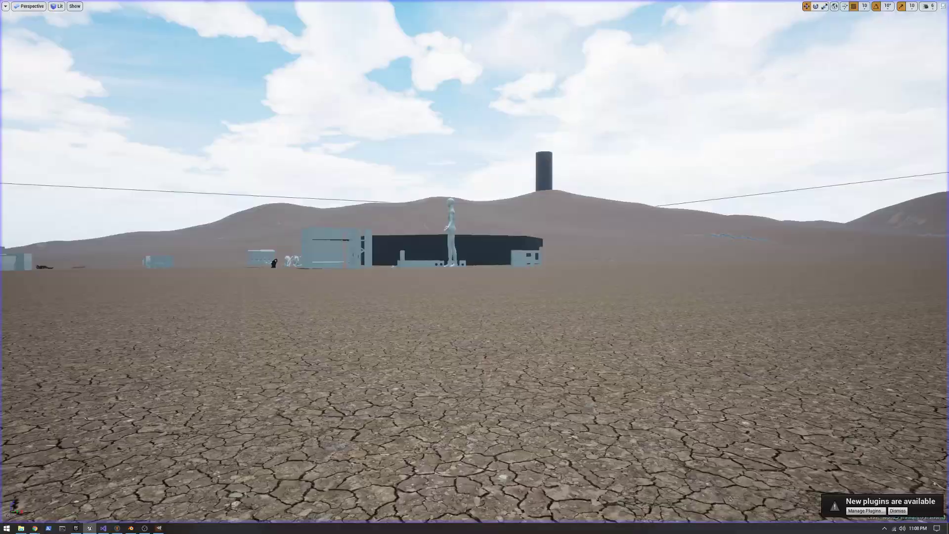